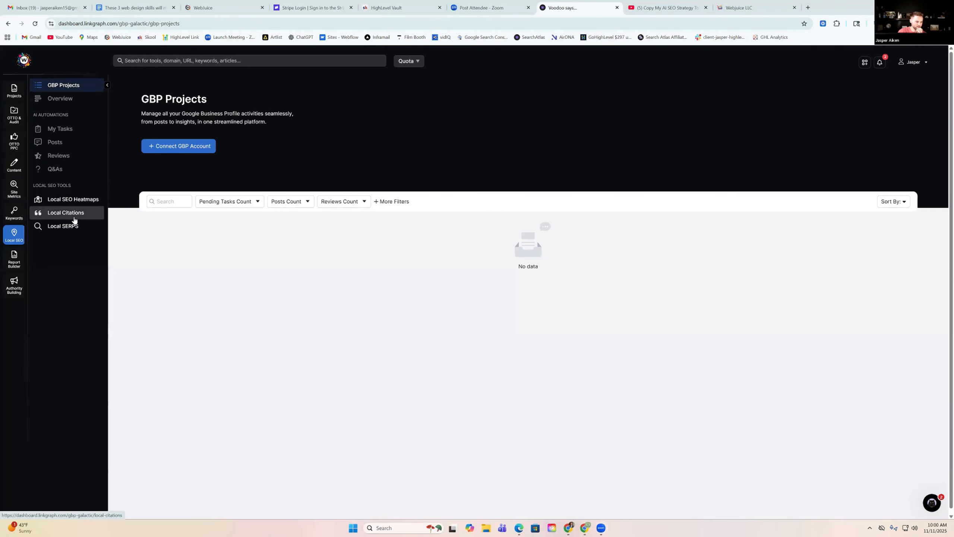
Step: Open the Local SEO Heatmaps tool
left_click(71, 199)
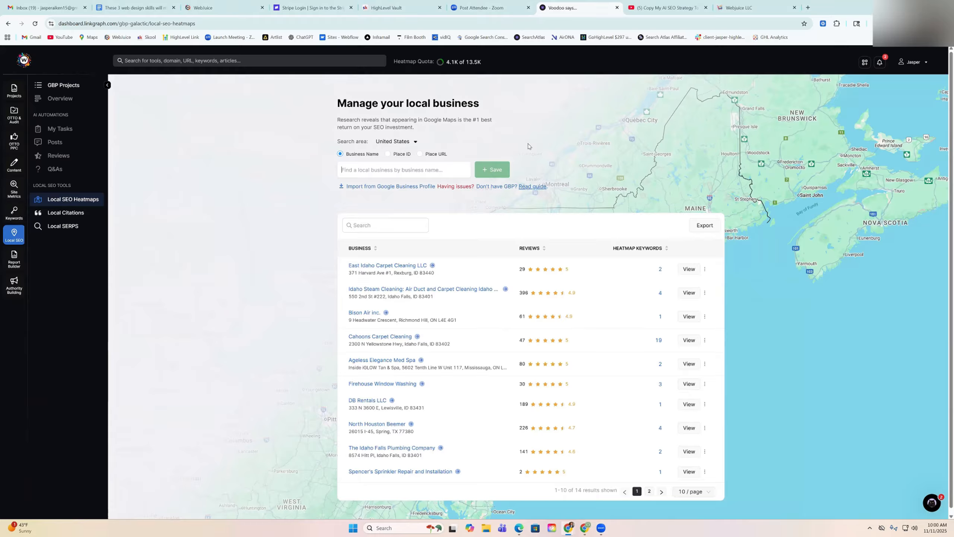
type("inte")
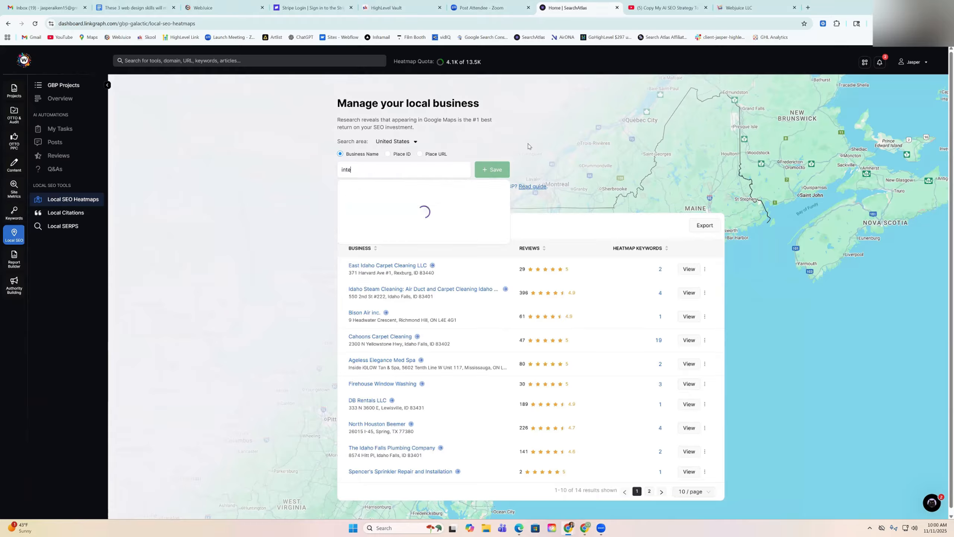
type("rior paint")
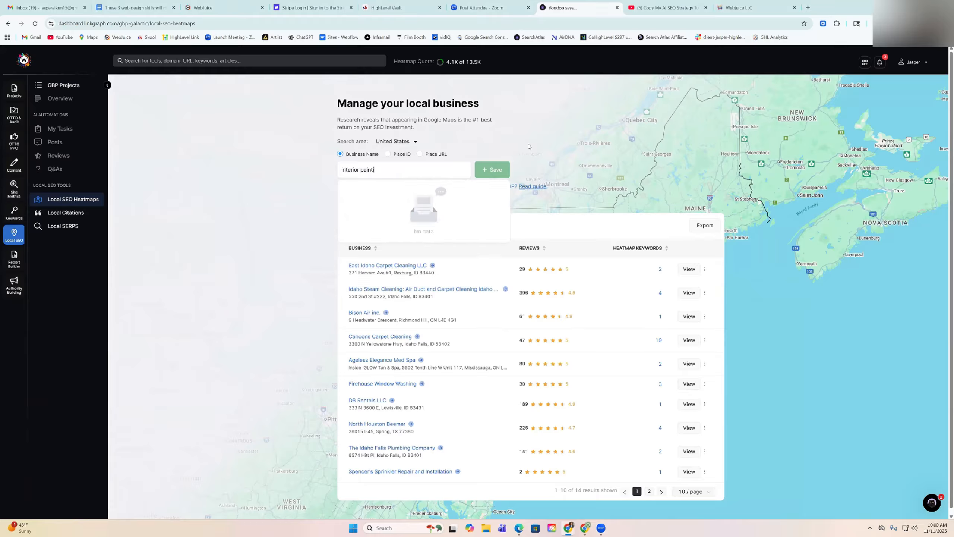
type("ing")
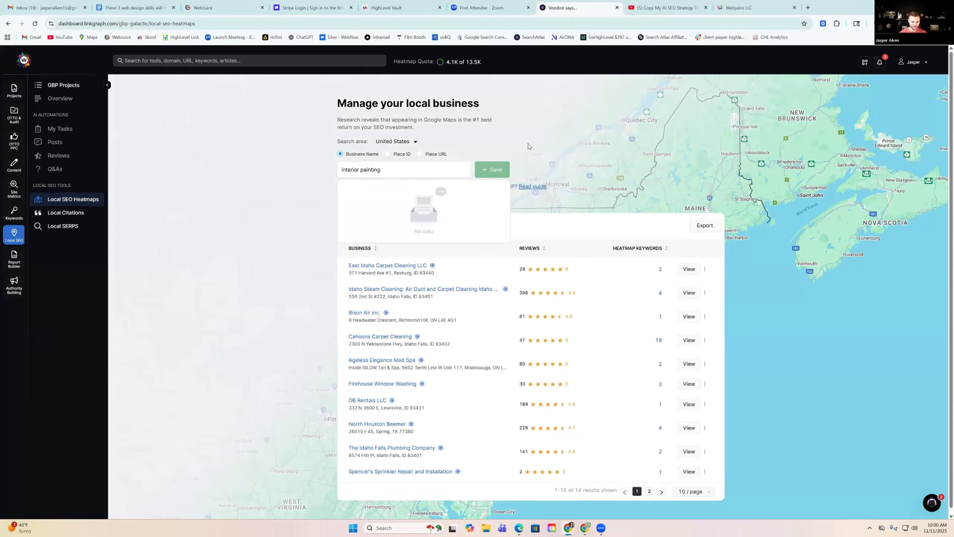
Step: Find the business Franklin Custom Finish in Lakeside, CA by name and save it to the managed local businesses
triple_click(411, 171)
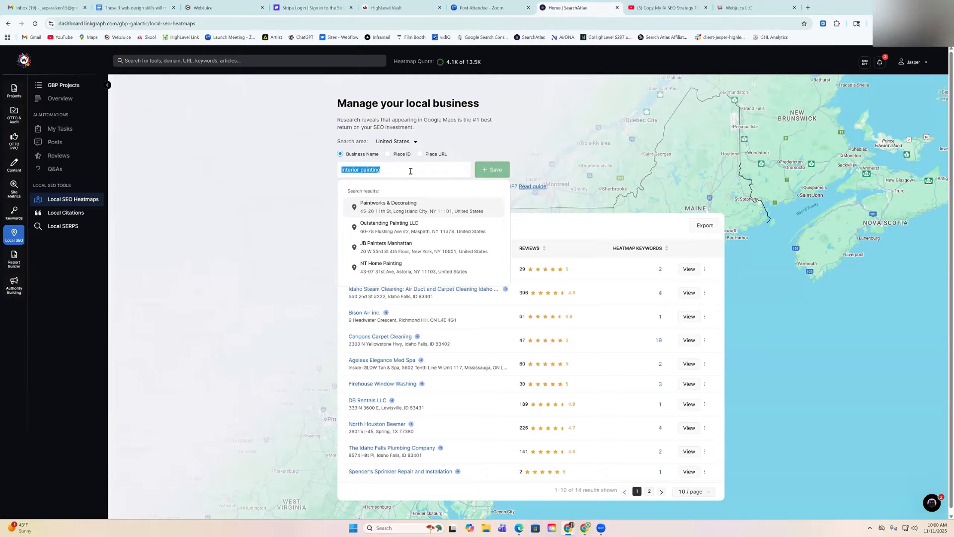
type("franklin custom finish")
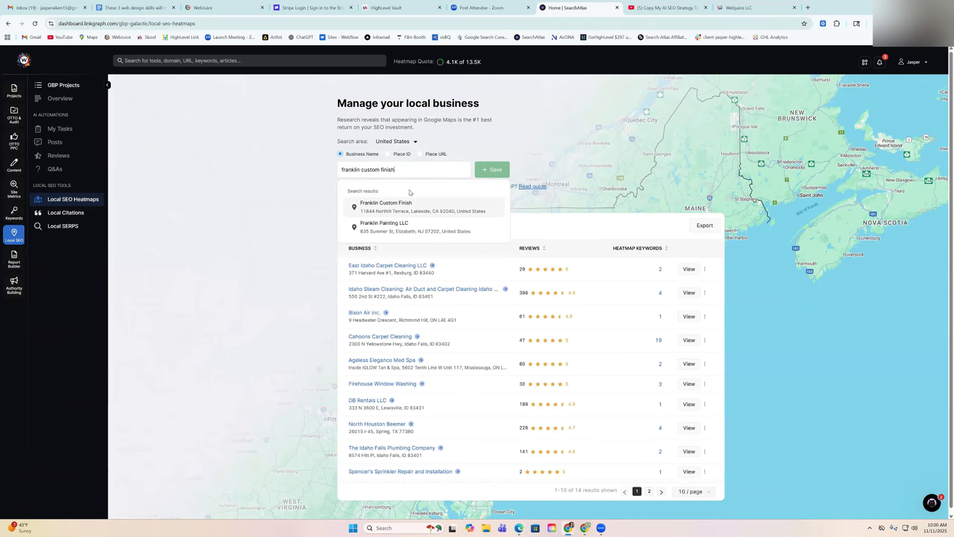
left_click(392, 206)
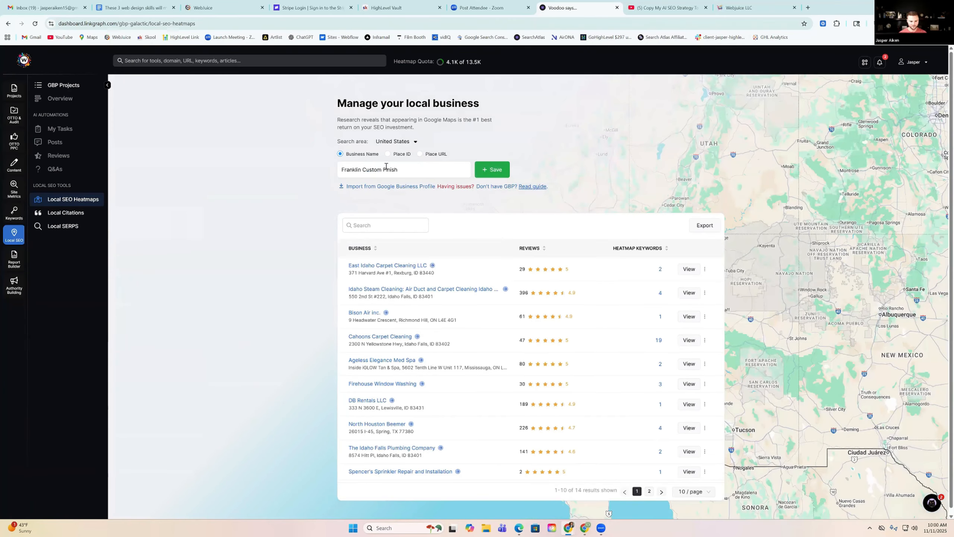
left_click(499, 170)
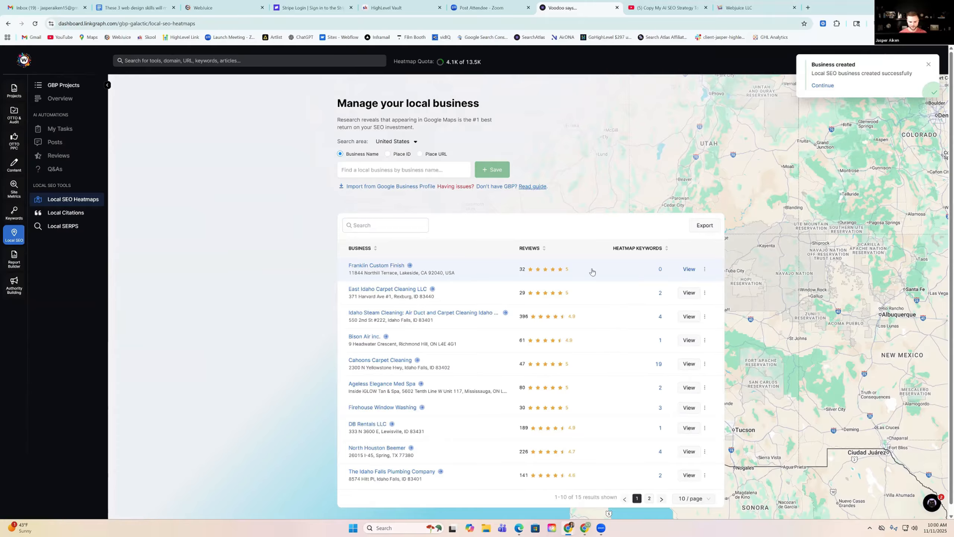
Step: Open Franklin Custom Finish and set up its heatmap scan with the keyword "interior painting" and a 15-mile radius
left_click(378, 266)
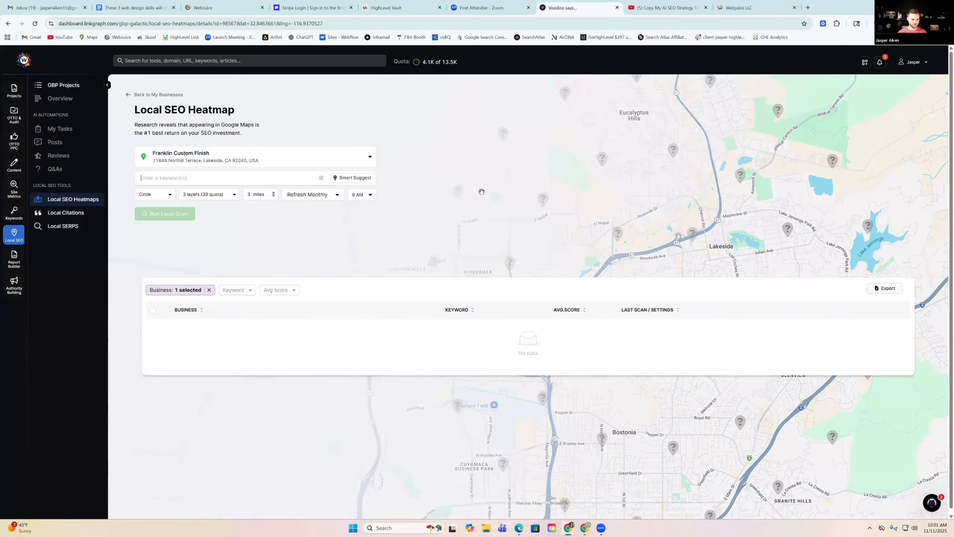
type("interior")
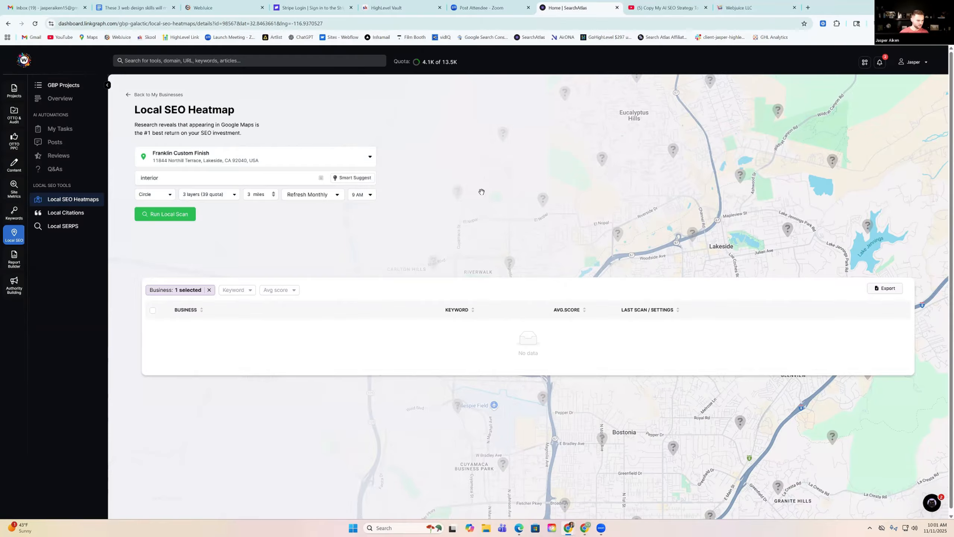
type(" painting")
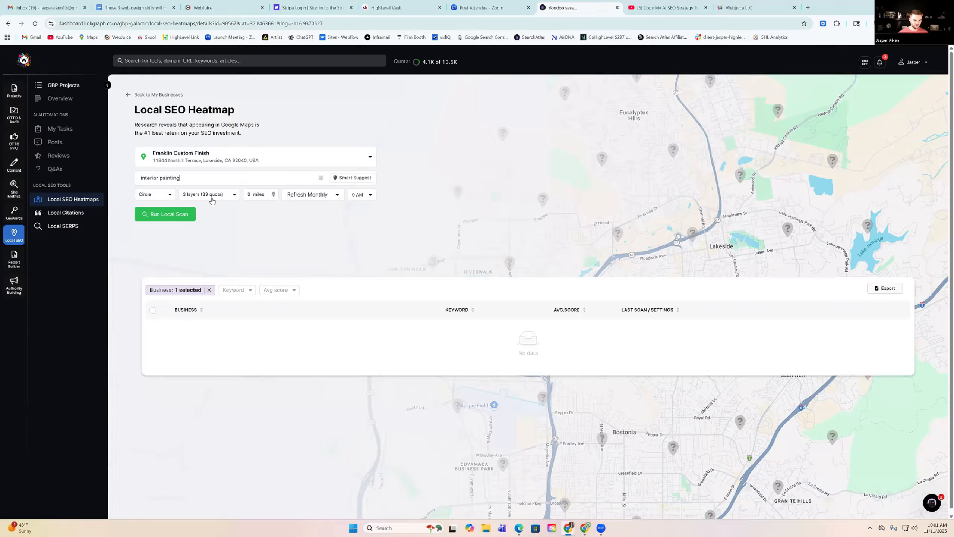
left_click(266, 194)
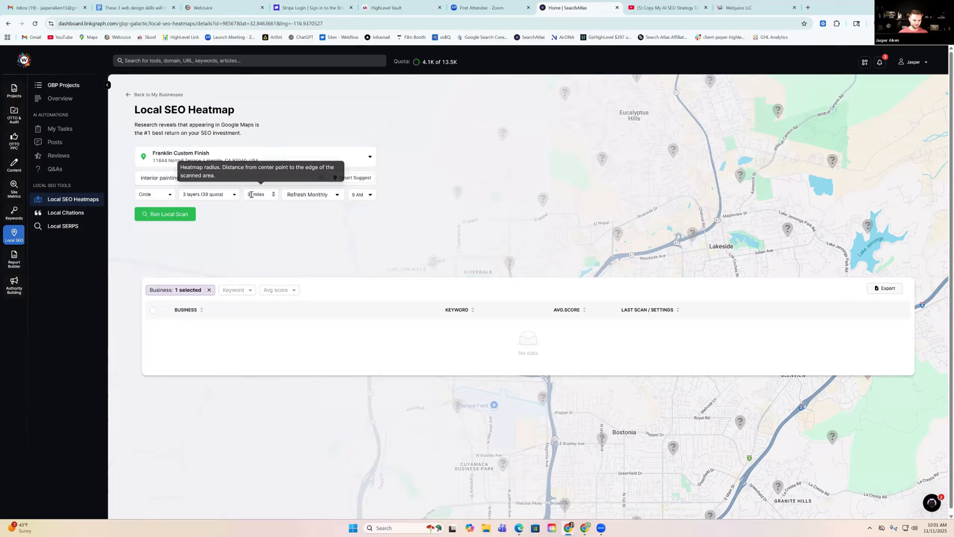
key("BackSpace")
type("15")
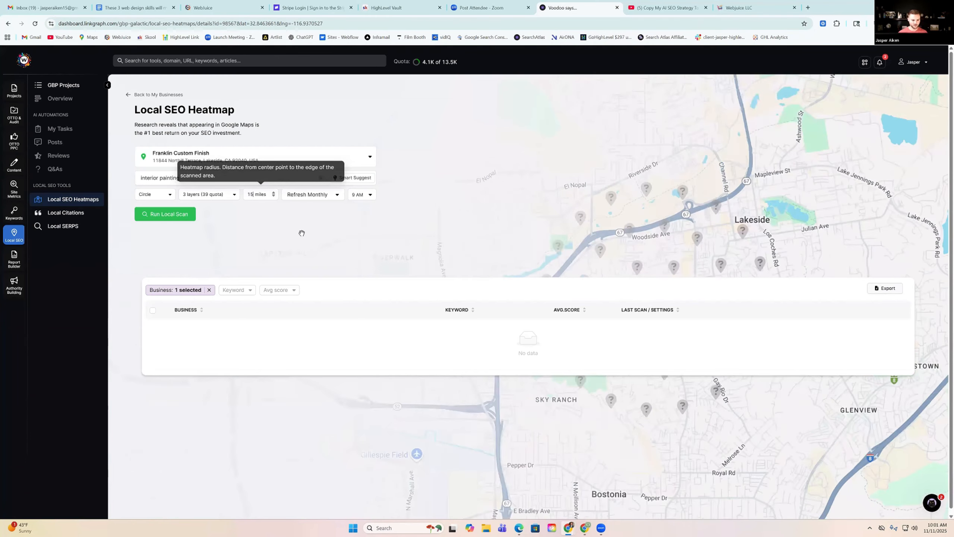
Step: Run the local scan for Franklin Custom Finish, keeping the current heatmap size and shape settings
left_click(228, 180)
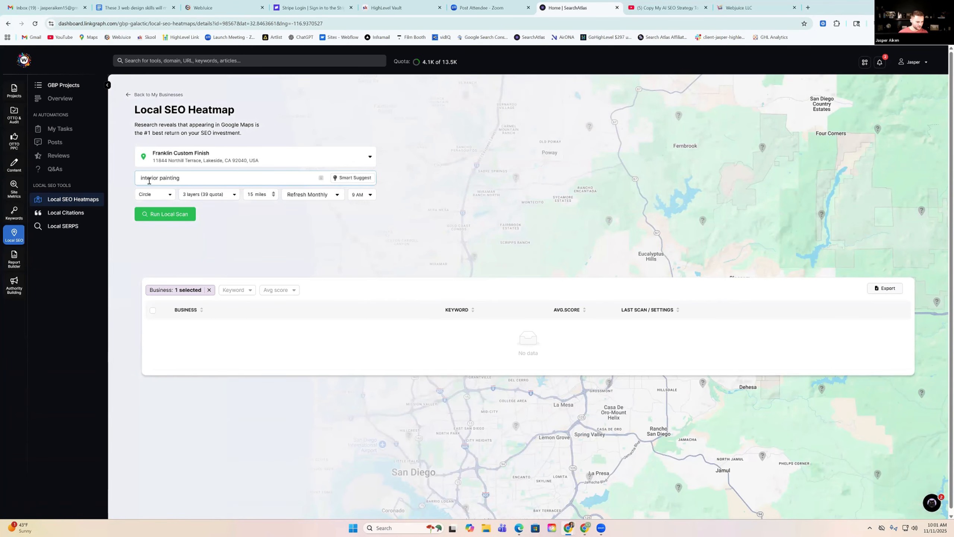
left_click(172, 219)
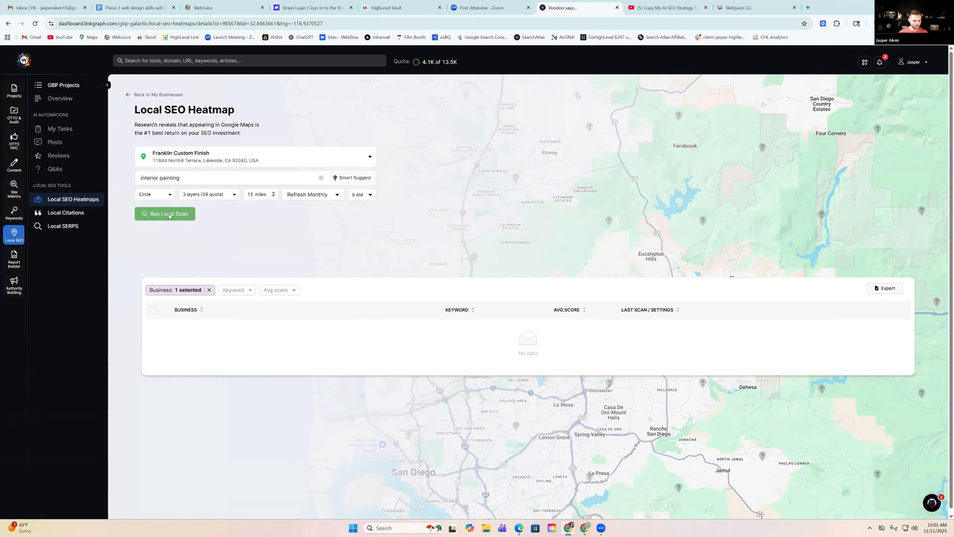
left_click(169, 216)
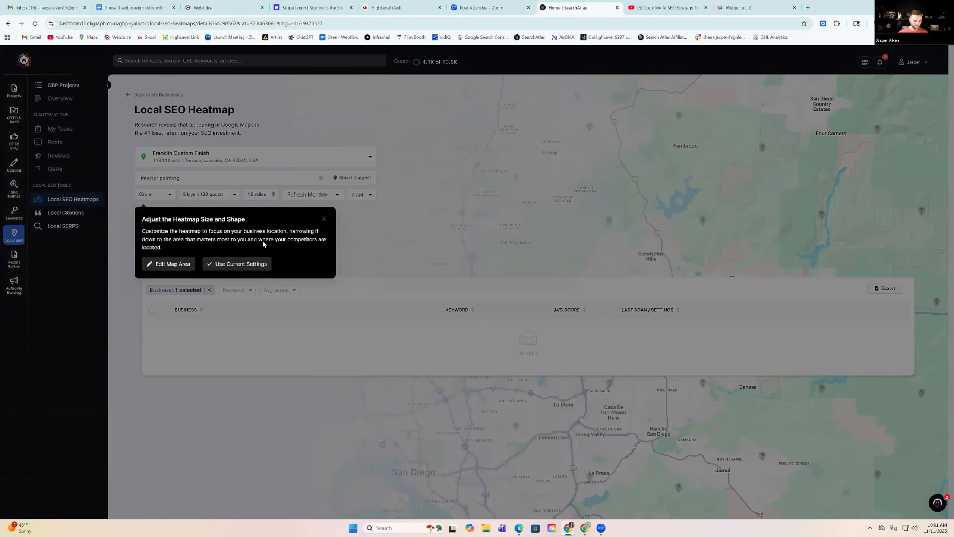
left_click(245, 264)
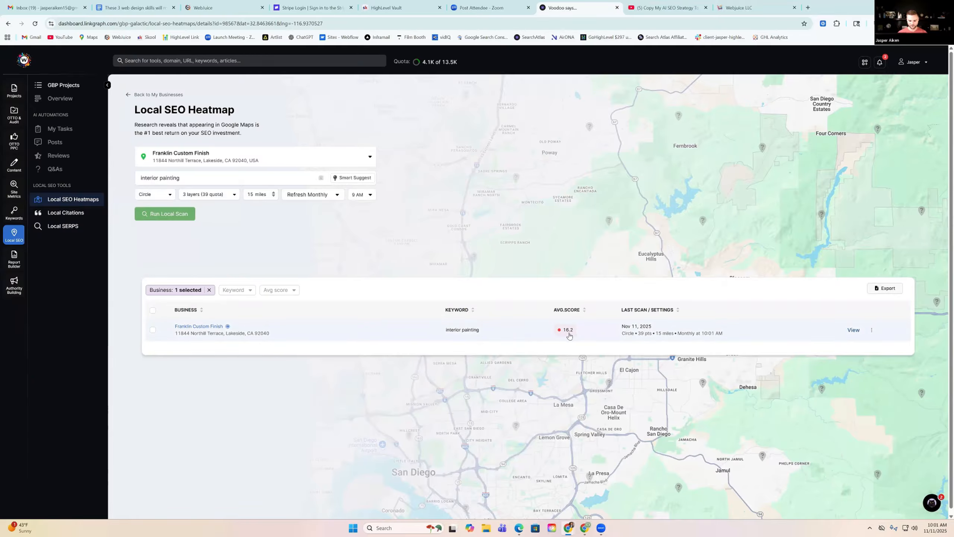
Step: Open the "interior painting" heatmap of Franklin Custom Finish and examine the ranking at the business's own location
left_click(204, 330)
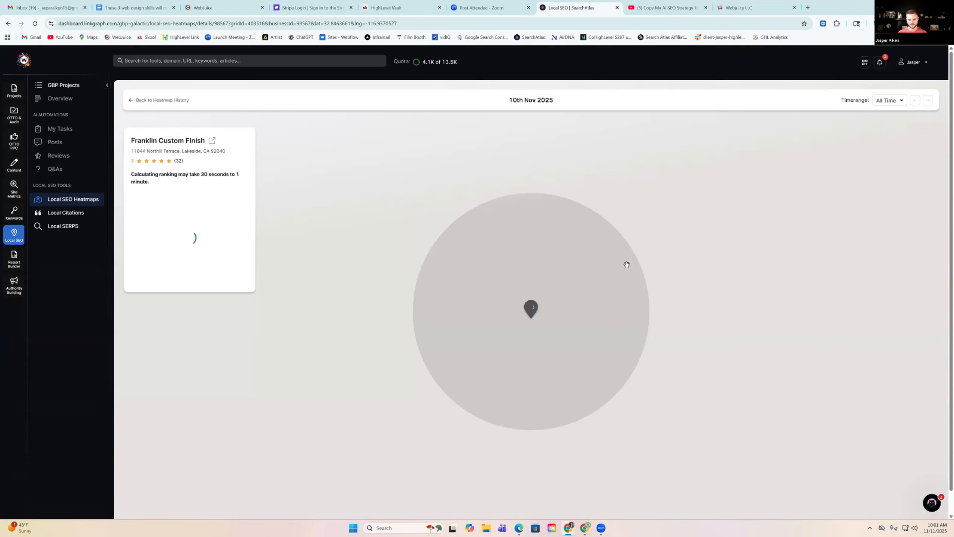
scroll(518, 314, "up", 3)
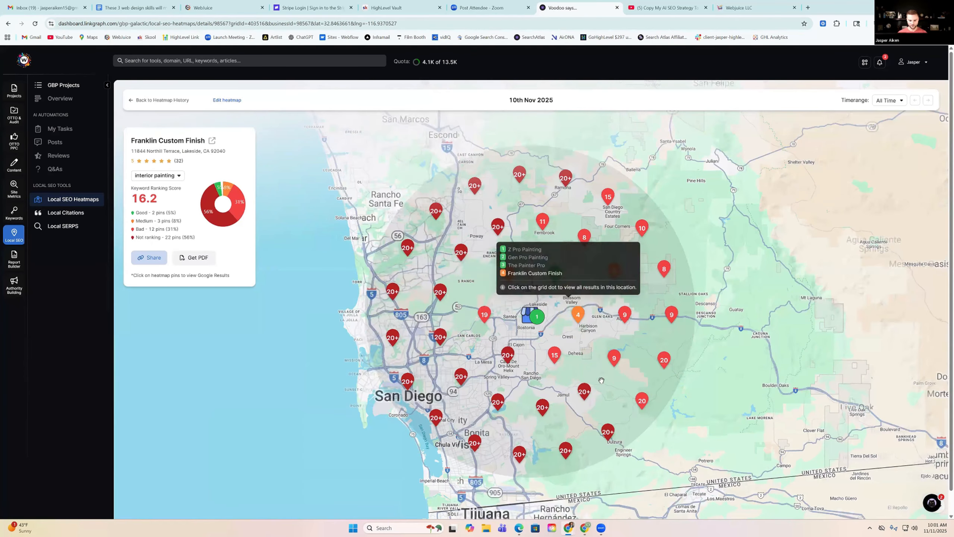
scroll(515, 313, "up", 2)
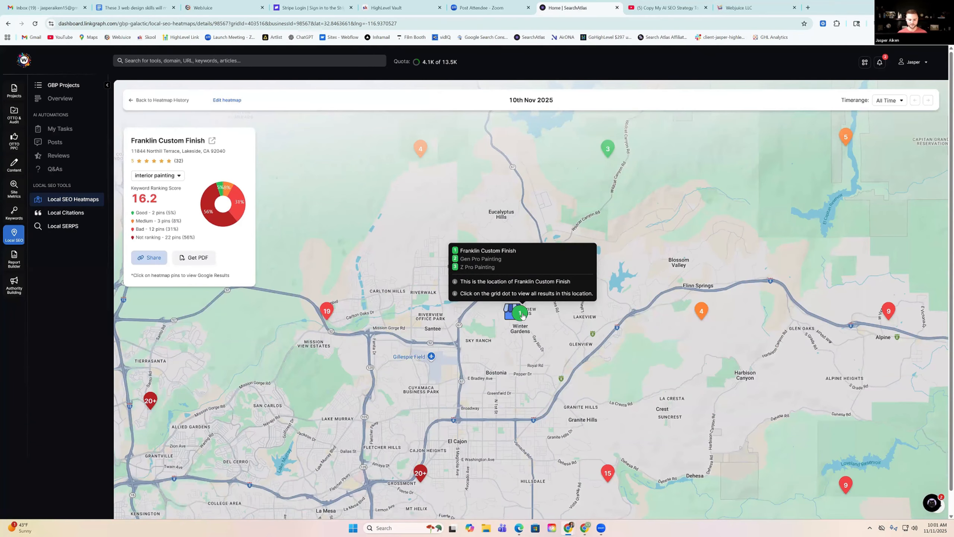
scroll(519, 316, "up", 2)
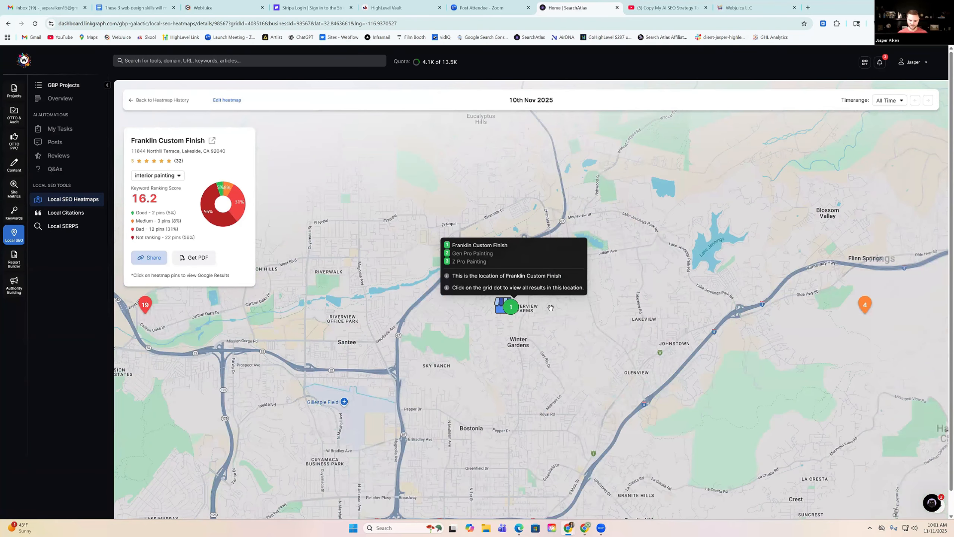
scroll(515, 314, "up", 1)
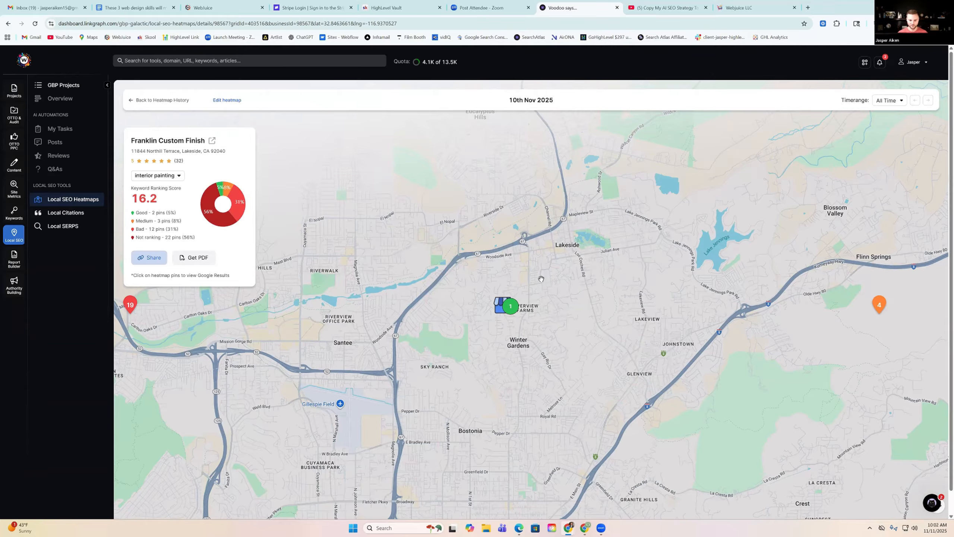
Step: Examine the top-ranked businesses at the green grid pin north of Lakeside, near Wildcat Canyon Road
scroll(536, 306, "down", 3)
scroll(577, 293, "down", 2)
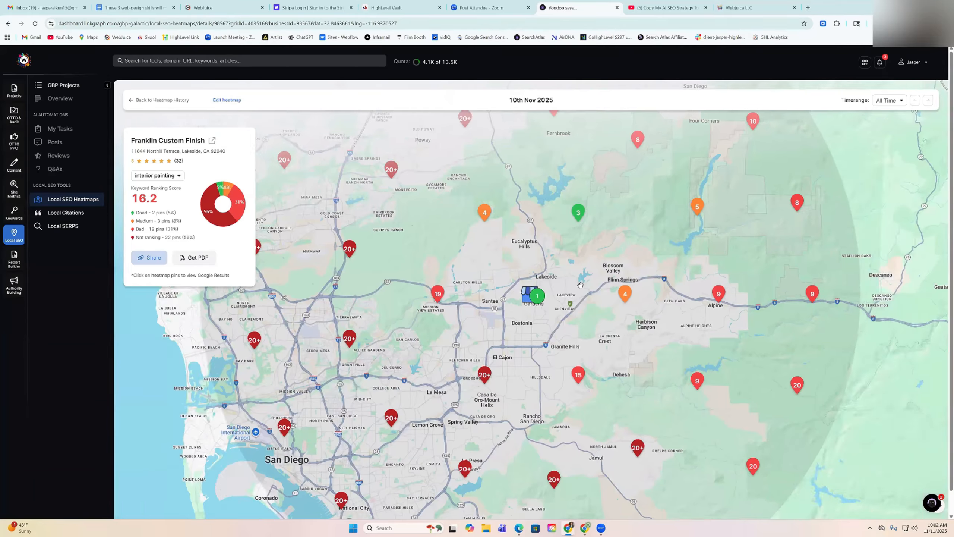
scroll(580, 287, "up", 1)
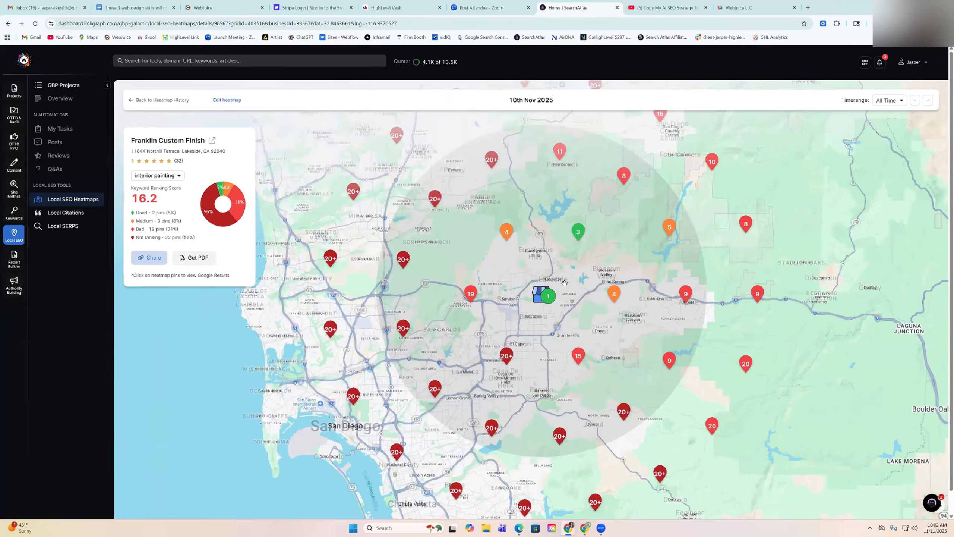
scroll(579, 216, "up", 3)
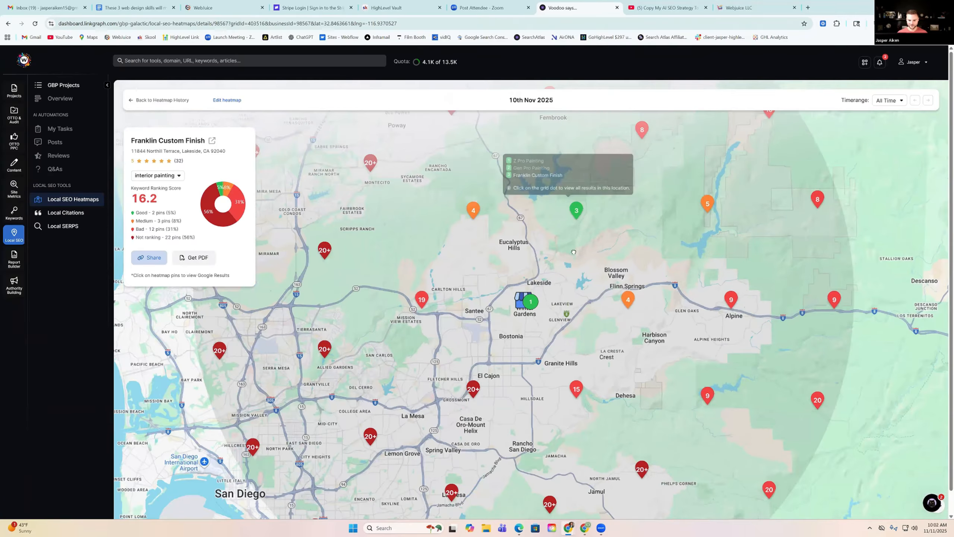
scroll(564, 271, "up", 1)
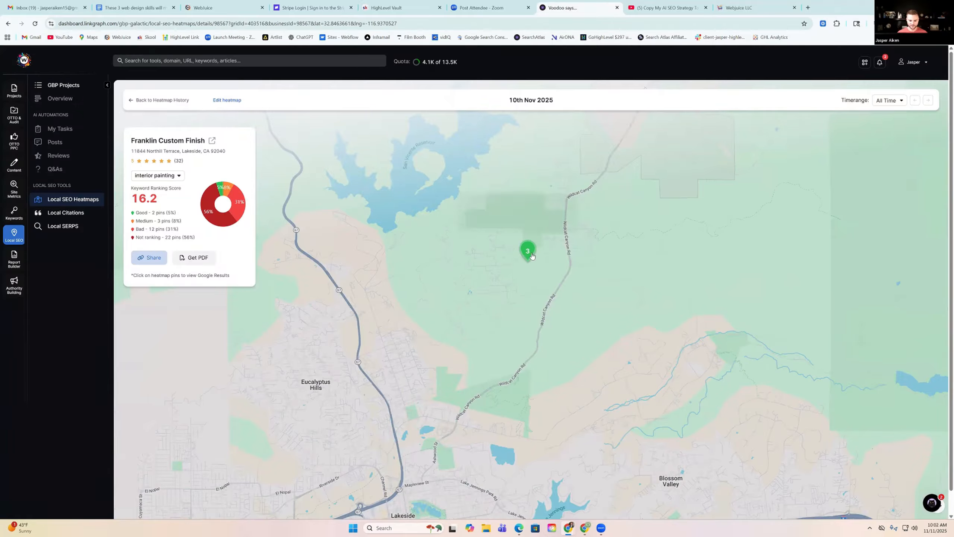
mouse_move(525, 252)
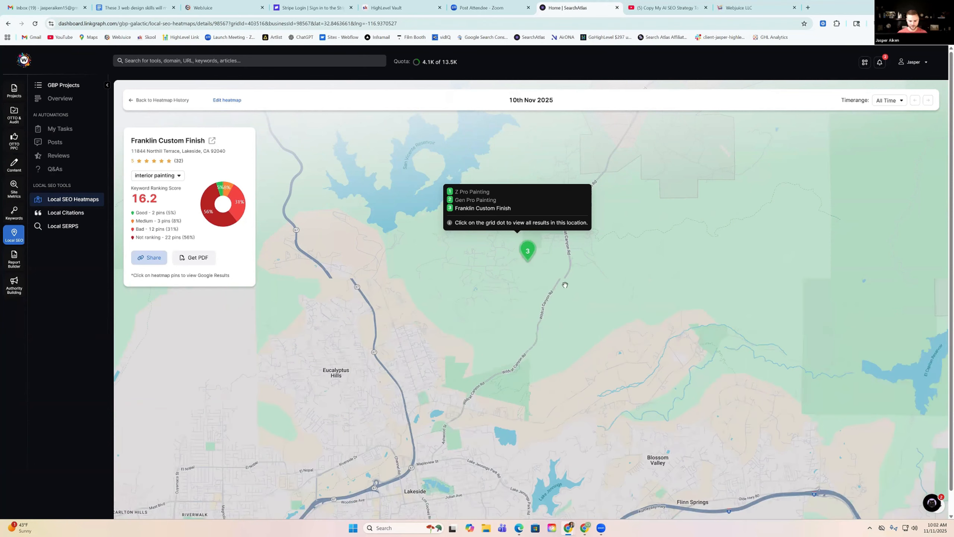
Step: Compare the rankings and leading competitors at the grid pins farther from the business, around Fernbrook, Poway and San Diego
scroll(565, 284, "down", 2)
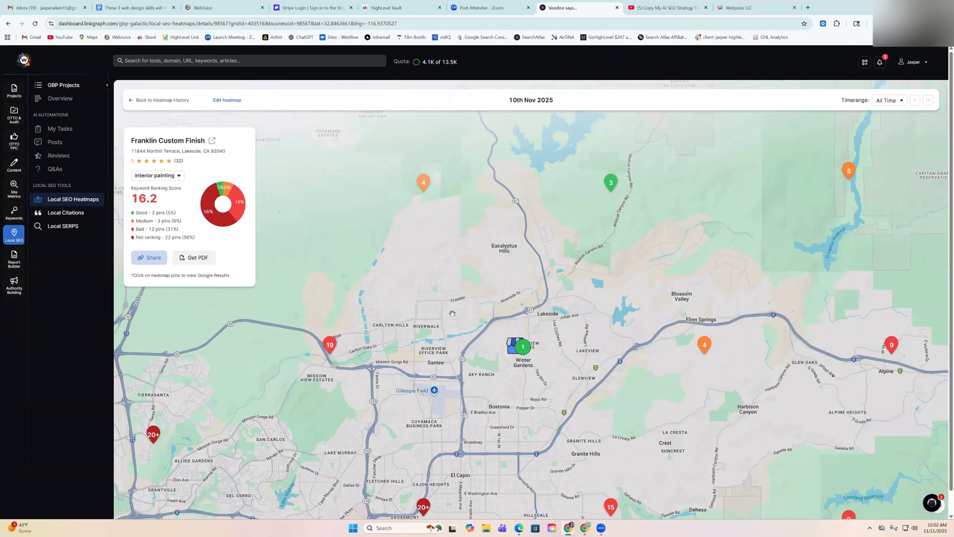
scroll(452, 314, "down", 3)
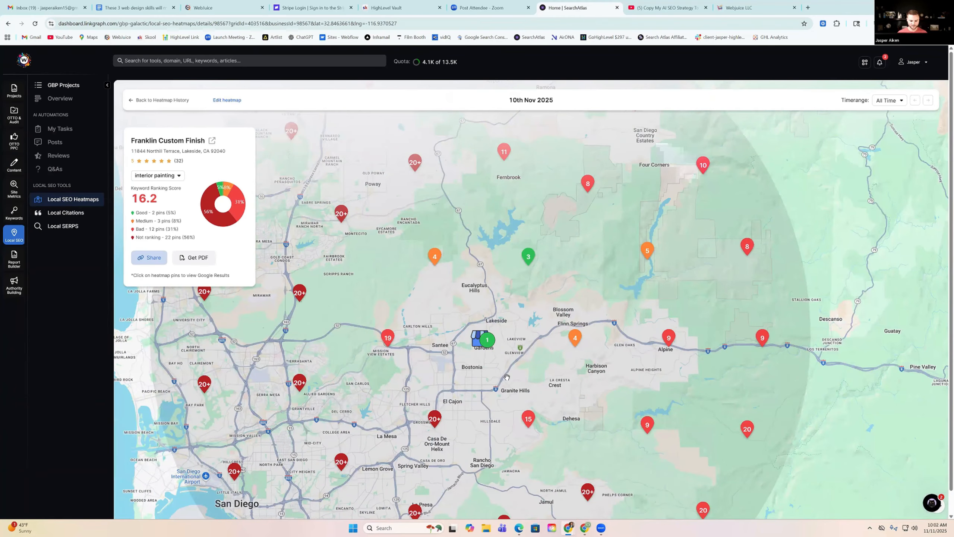
scroll(507, 377, "down", 2)
left_click_drag(481, 342, 501, 297)
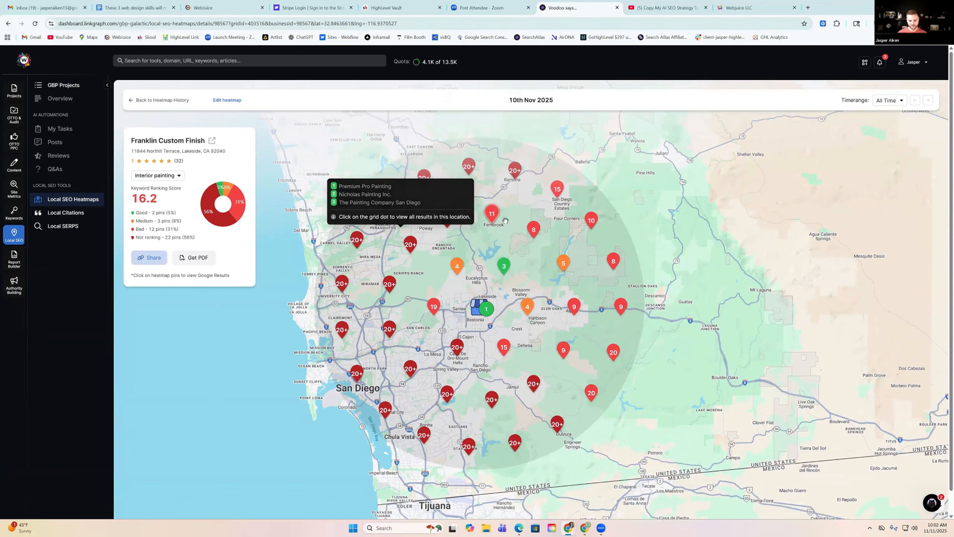
mouse_move(535, 235)
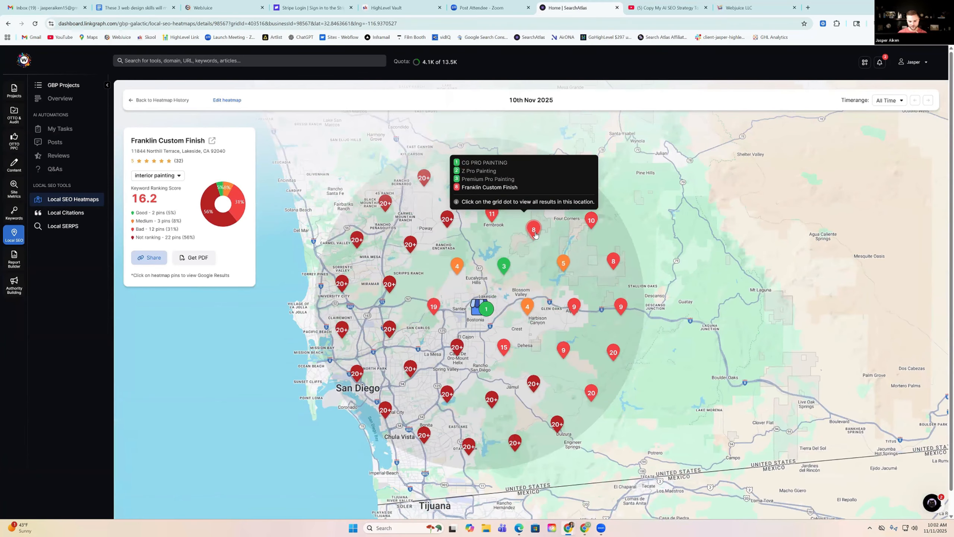
scroll(534, 265, "up", 2)
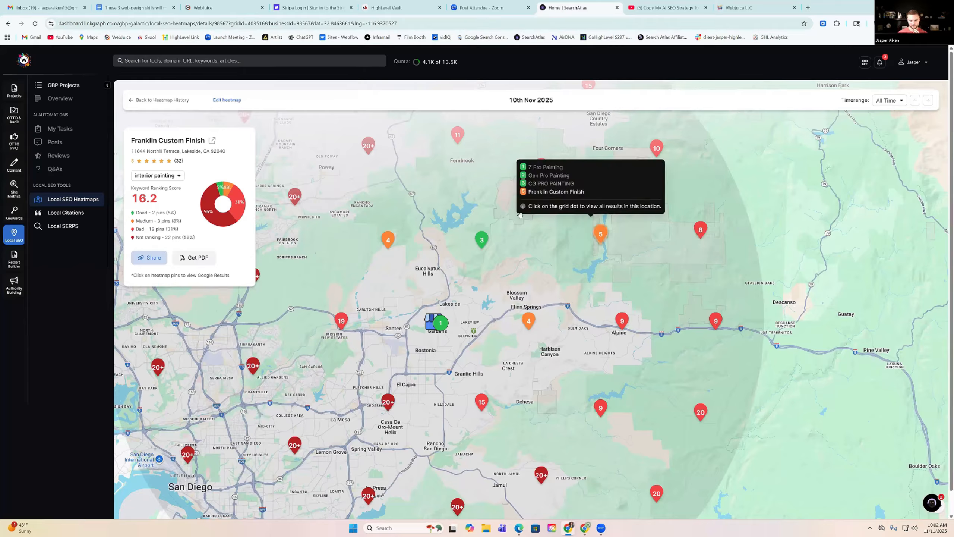
mouse_move(365, 151)
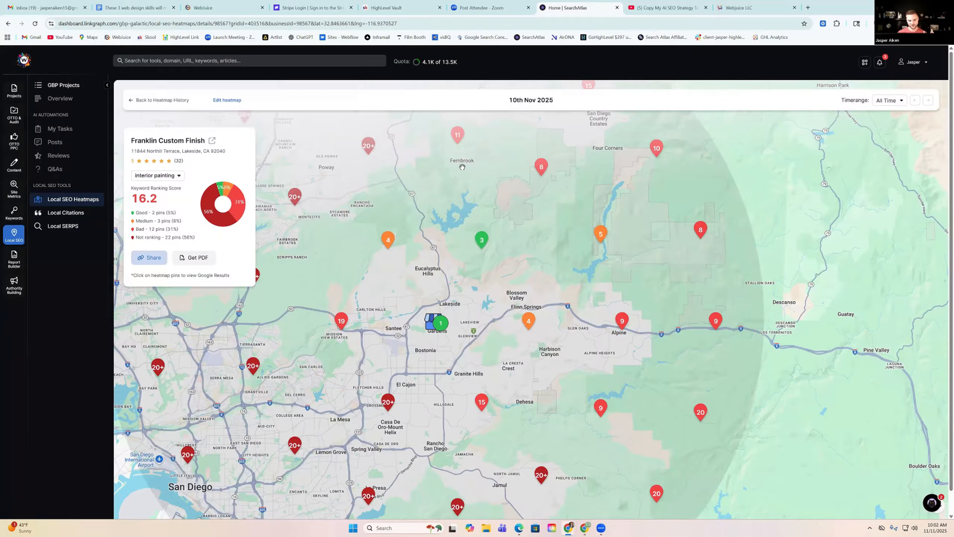
mouse_move(454, 139)
left_click_drag(459, 193, 489, 224)
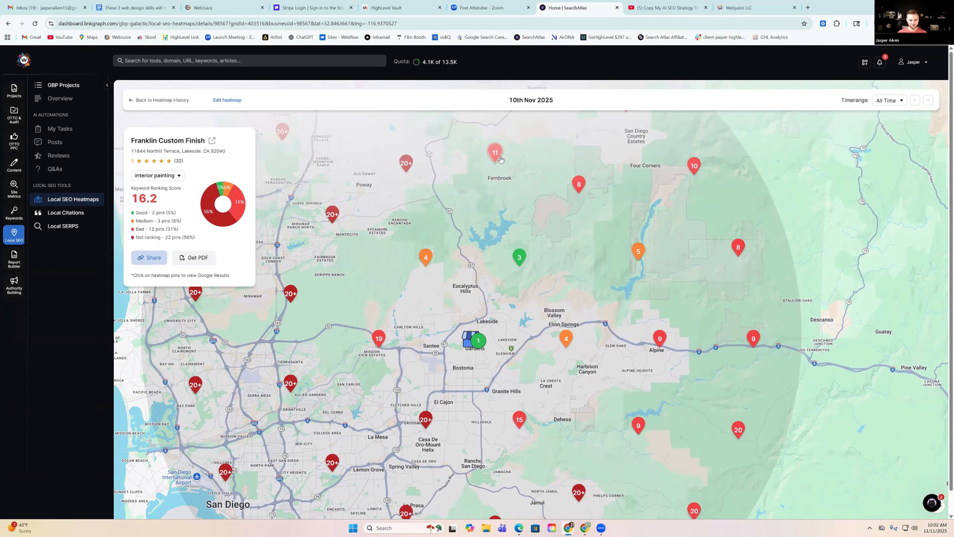
mouse_move(335, 220)
scroll(470, 217, "down", 3)
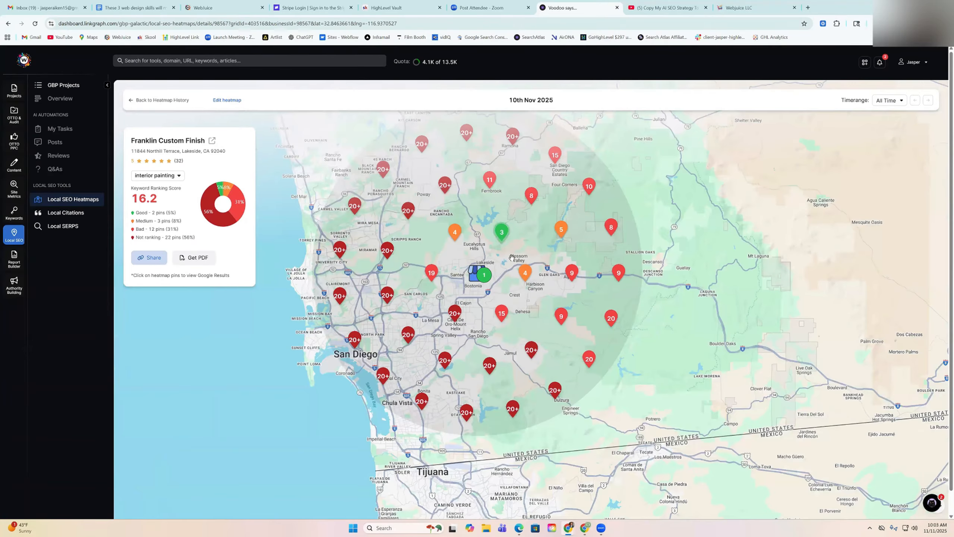